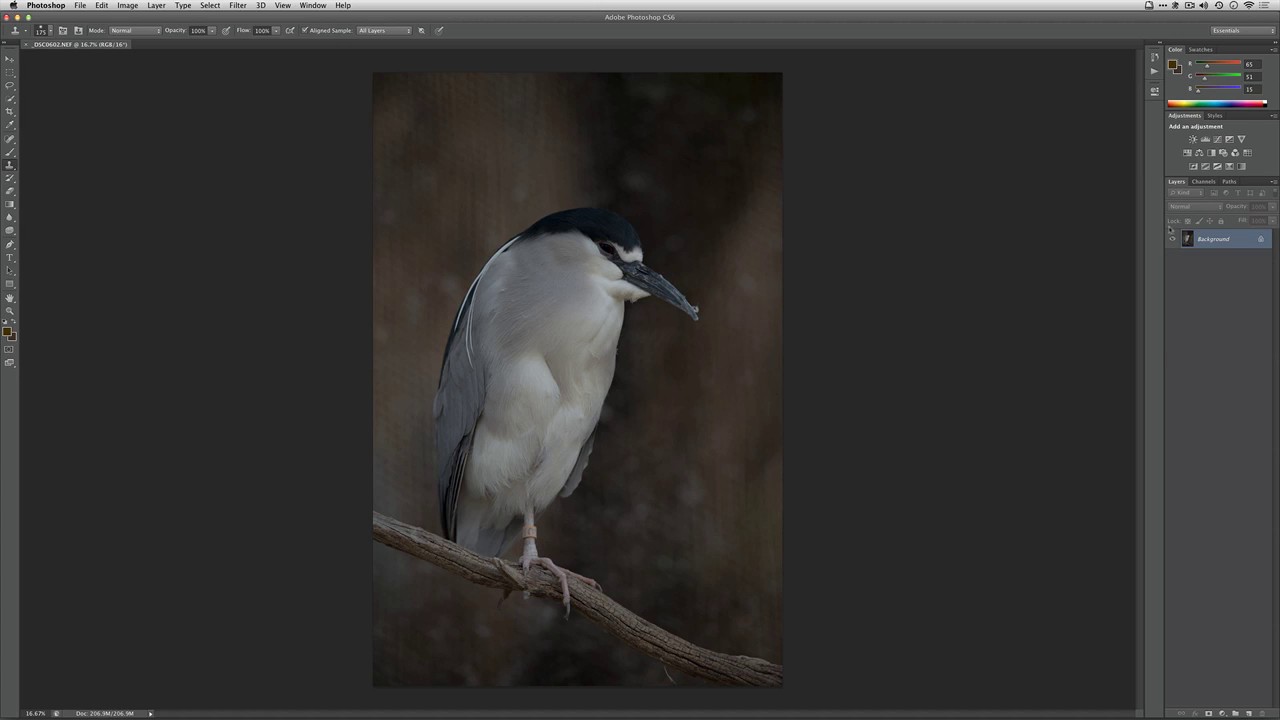
Convert the heron photo's Background layer into a smart object, Layer 0
right_click(1222, 241)
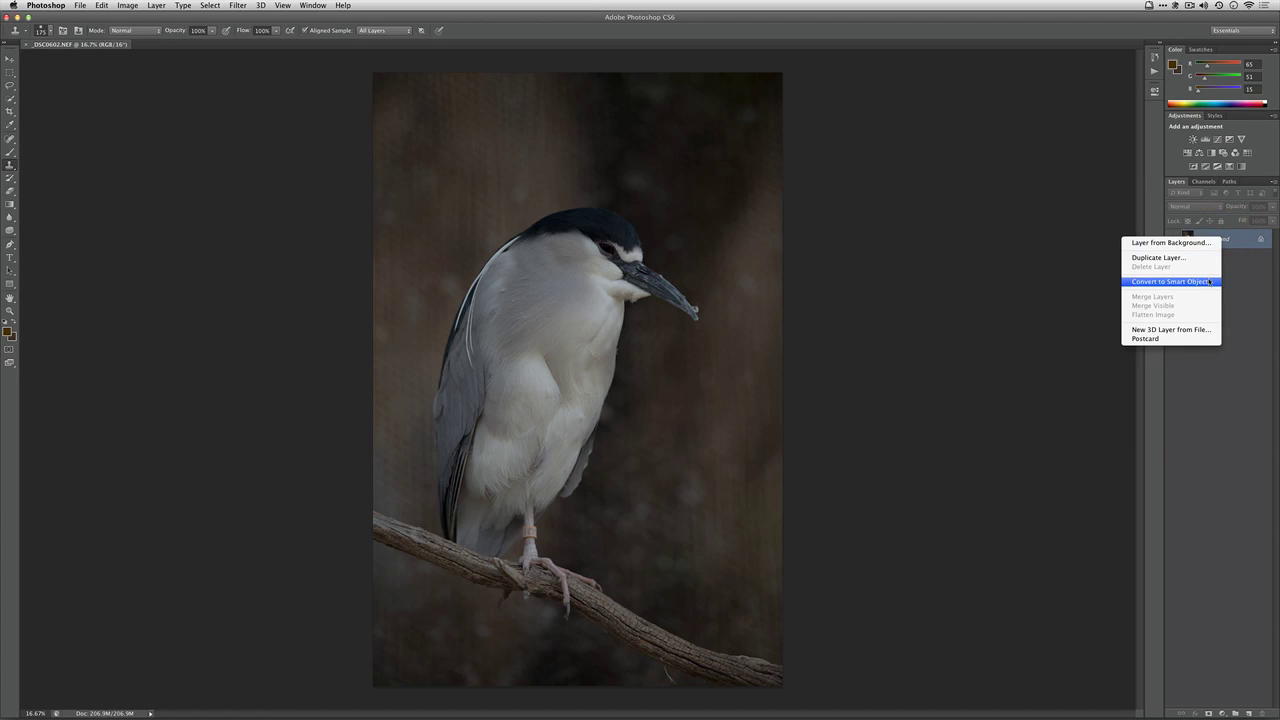
click(1209, 281)
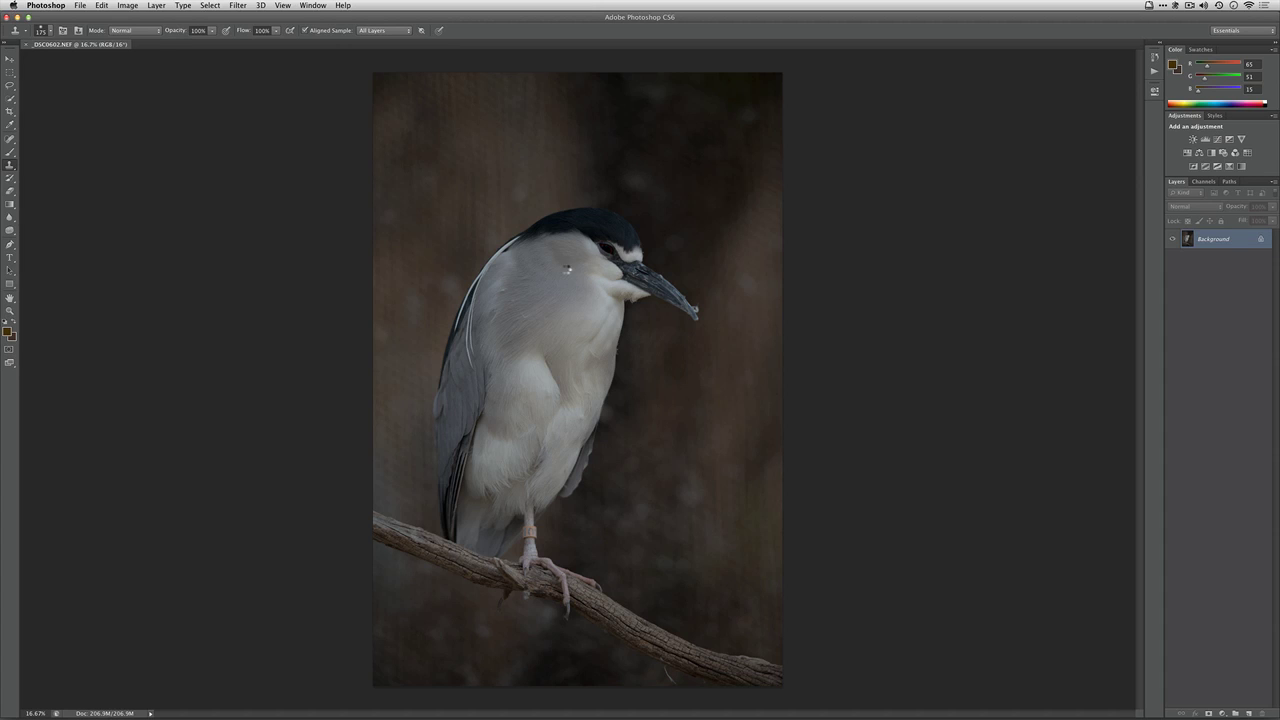
Open Shadows/Highlights with more options and set shadows Amount 12%, Tonal Width 20%, Radius 185 px
click(124, 5)
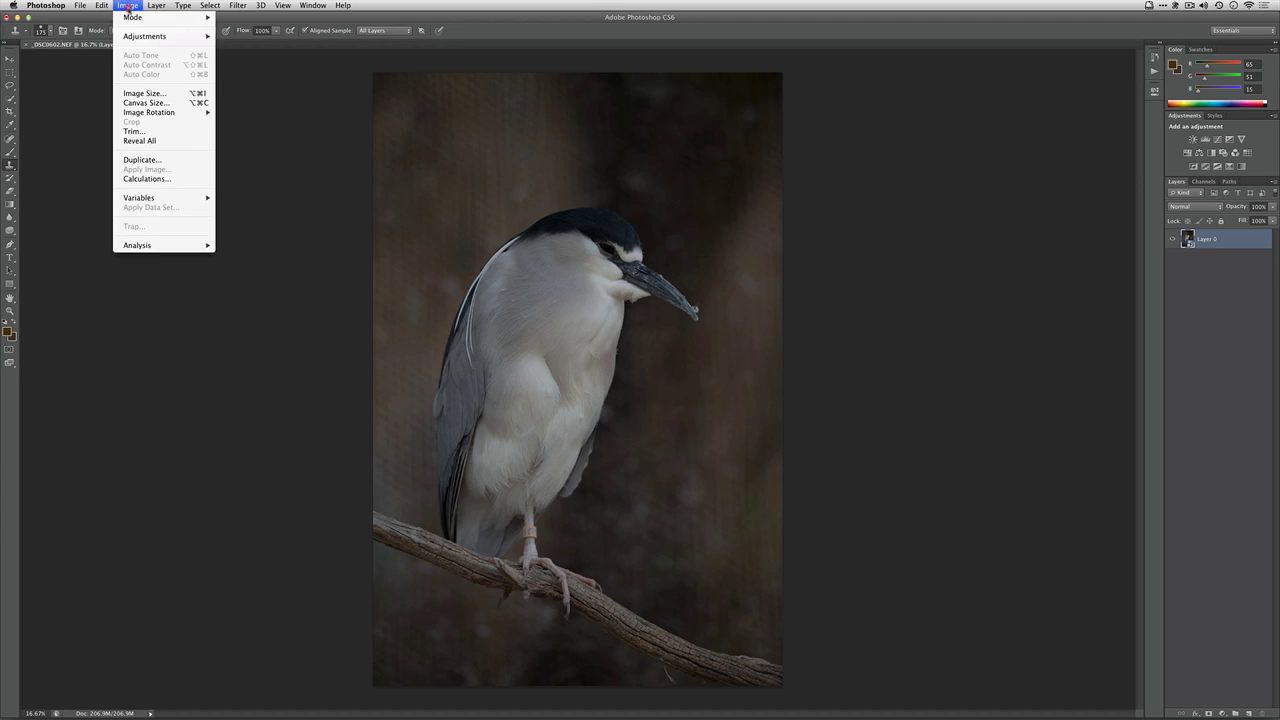
mouse_move(131, 36)
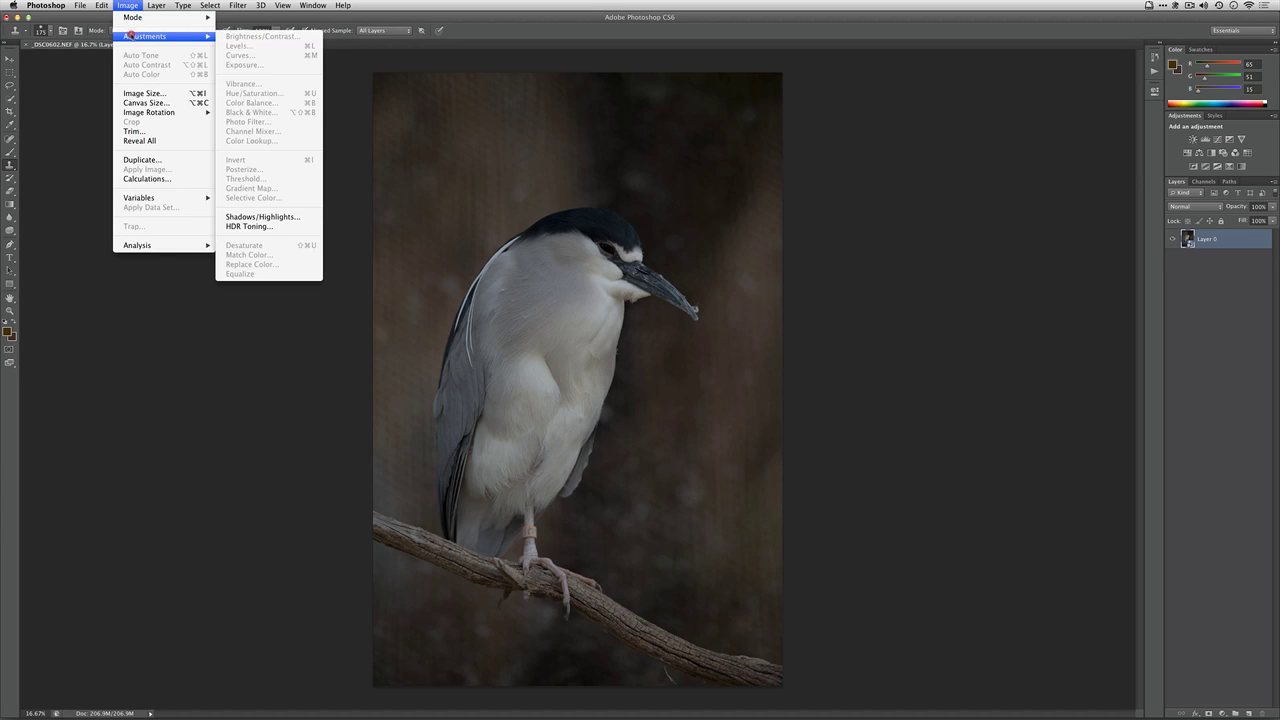
click(292, 216)
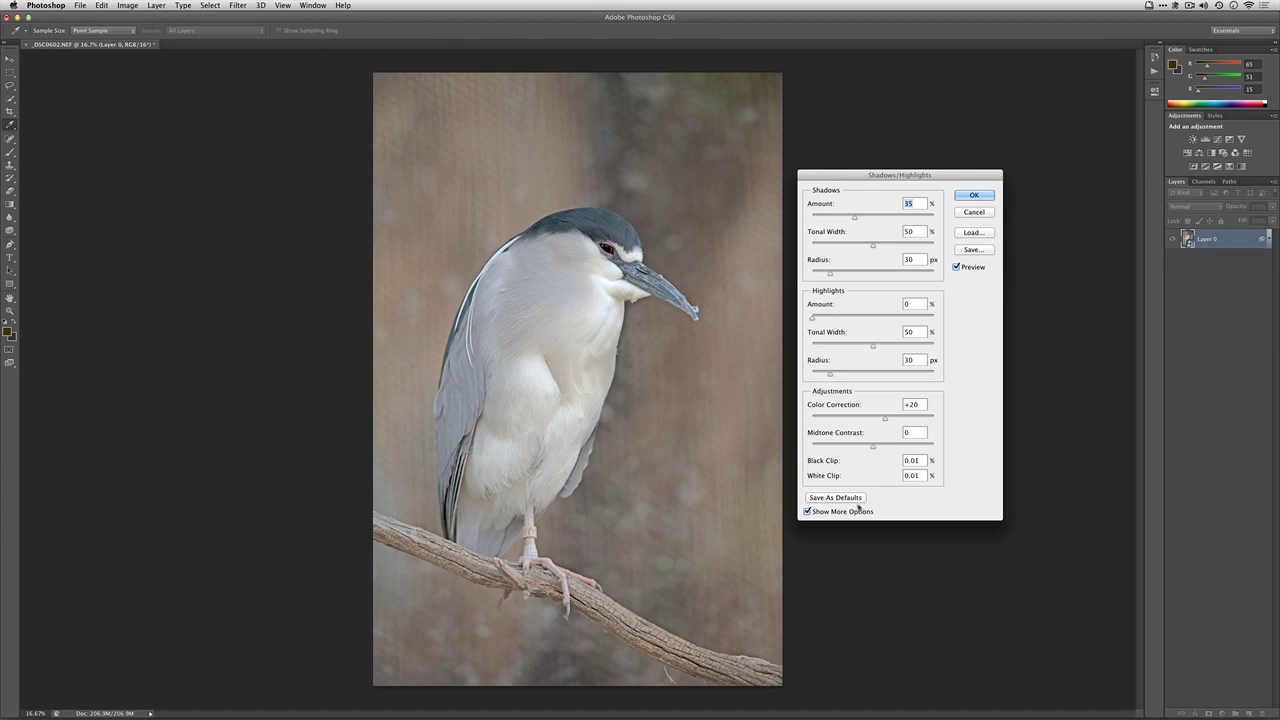
click(855, 512)
click(851, 278)
drag(873, 247, 827, 219)
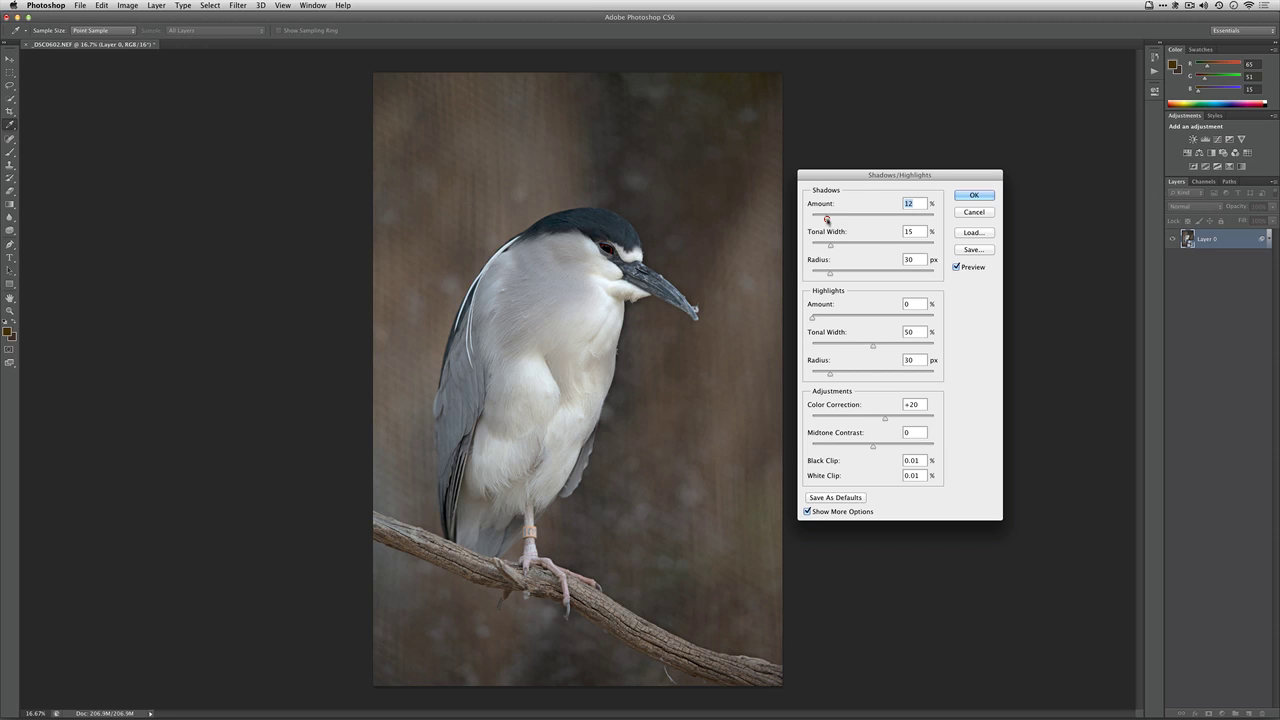
drag(832, 273, 897, 272)
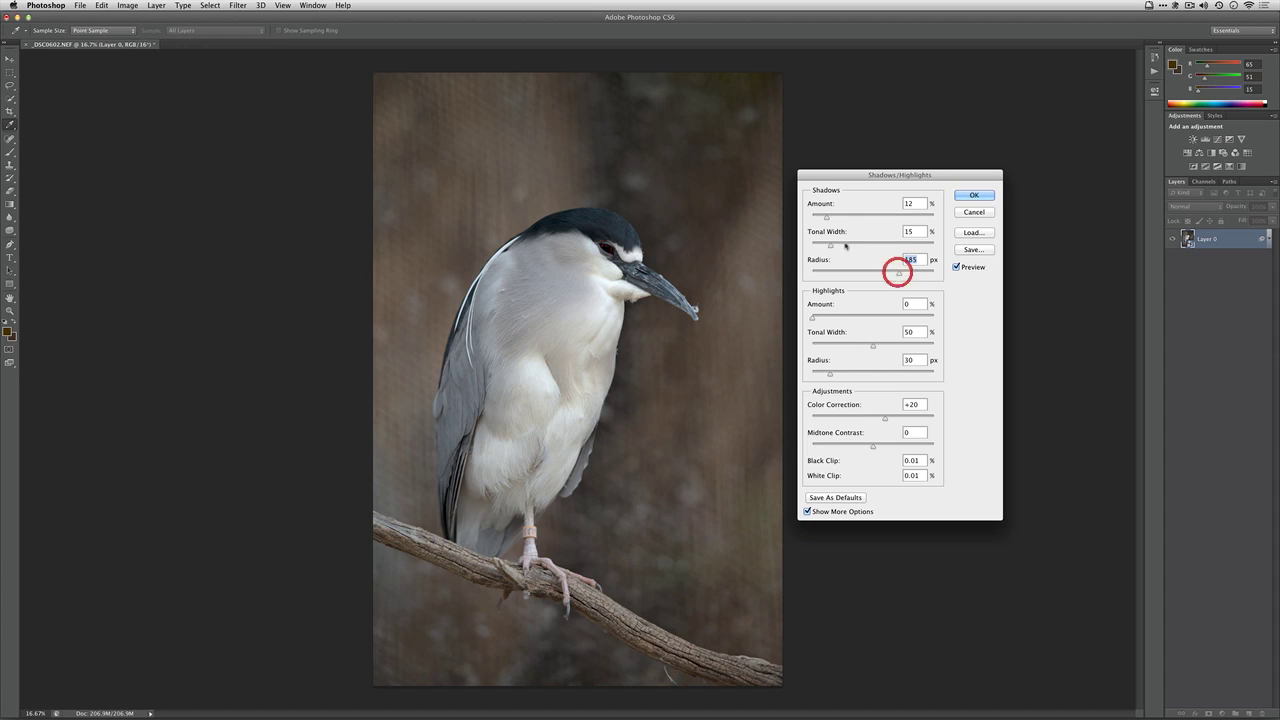
drag(834, 245, 835, 244)
Narrow the highlights Tonal Width to 25%, toggling Preview to compare before and after
drag(869, 345, 857, 319)
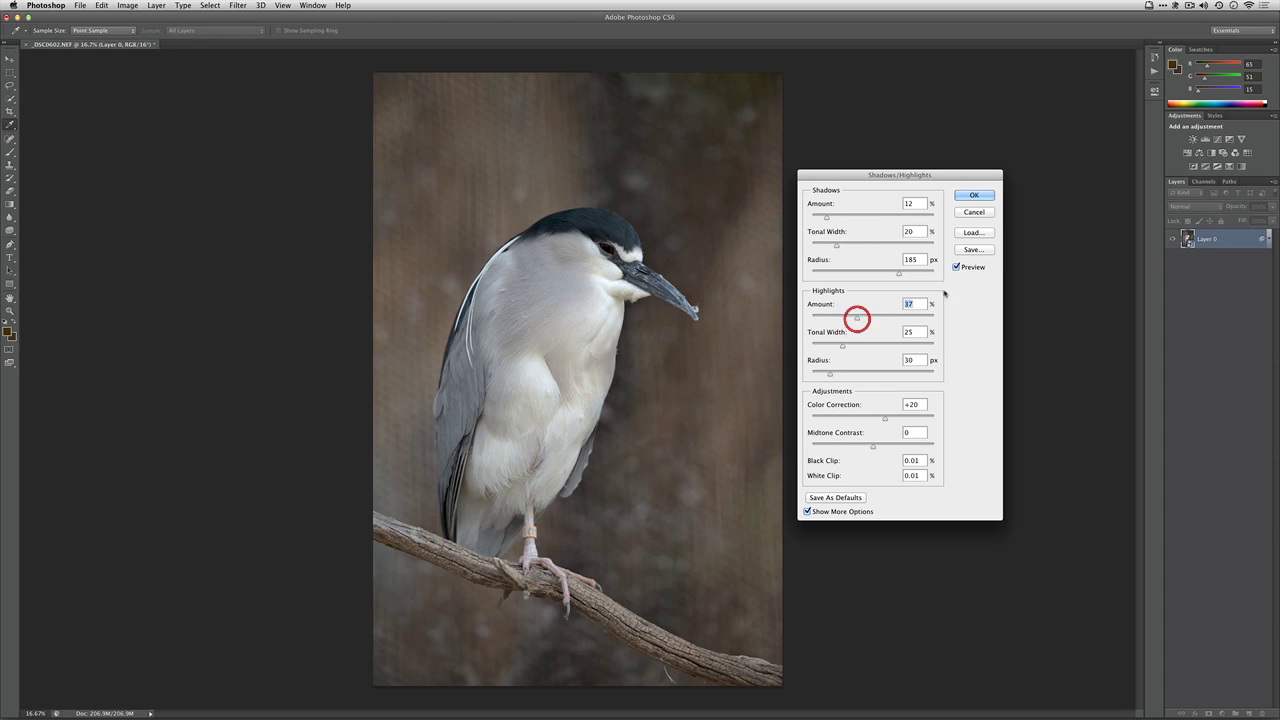
click(957, 266)
click(957, 266)
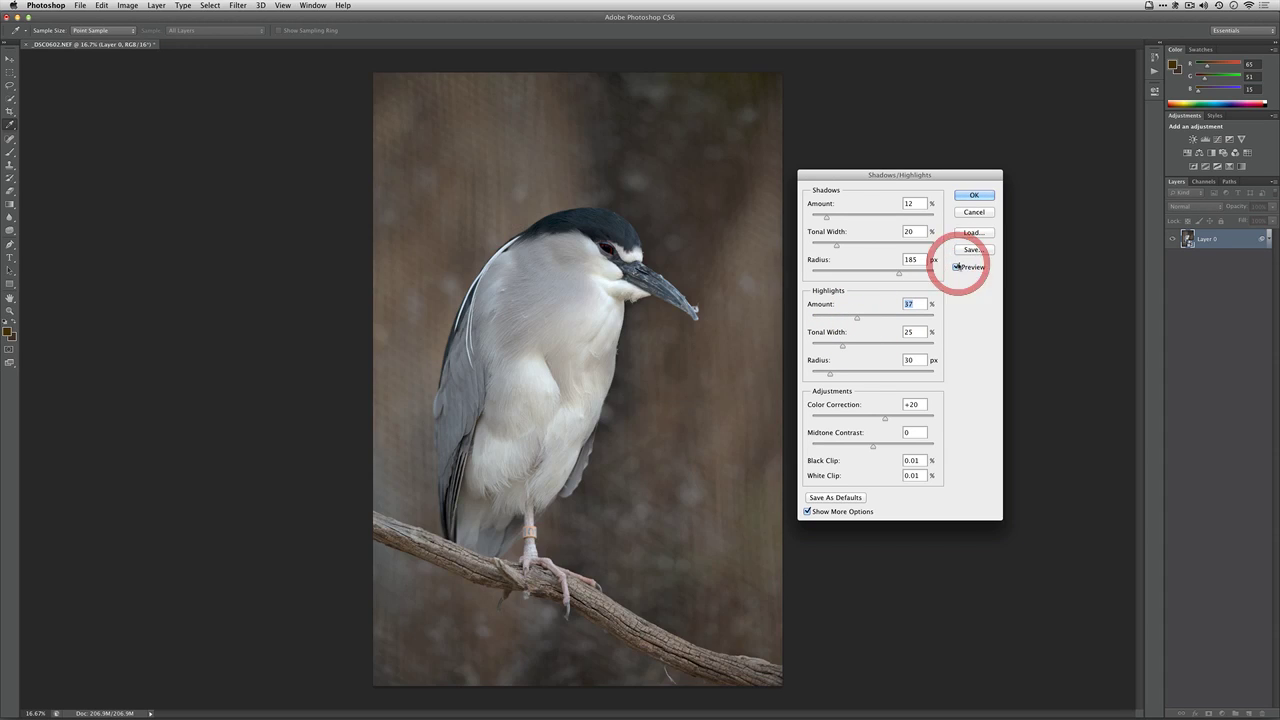
click(957, 266)
click(957, 266)
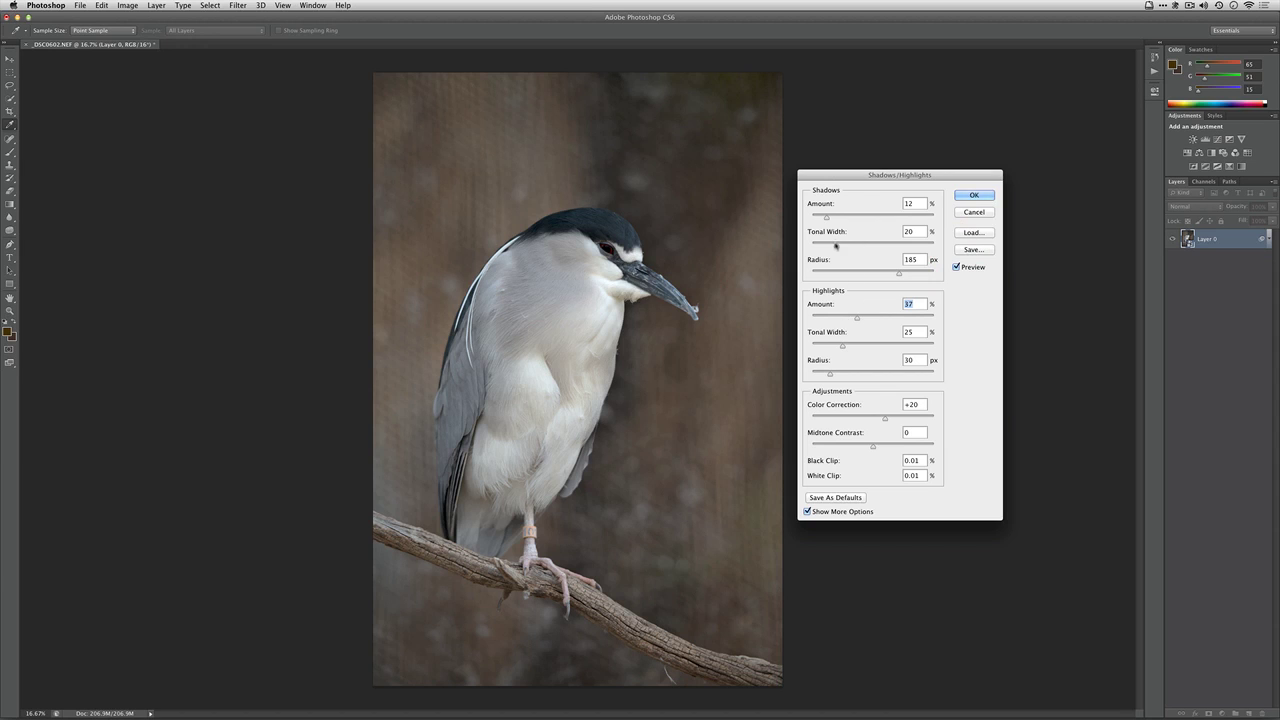
Set shadows Tonal Width 16% and Color Correction +63, then apply Shadows/Highlights as a smart filter
drag(835, 245, 831, 245)
drag(885, 418, 892, 445)
click(956, 267)
click(956, 267)
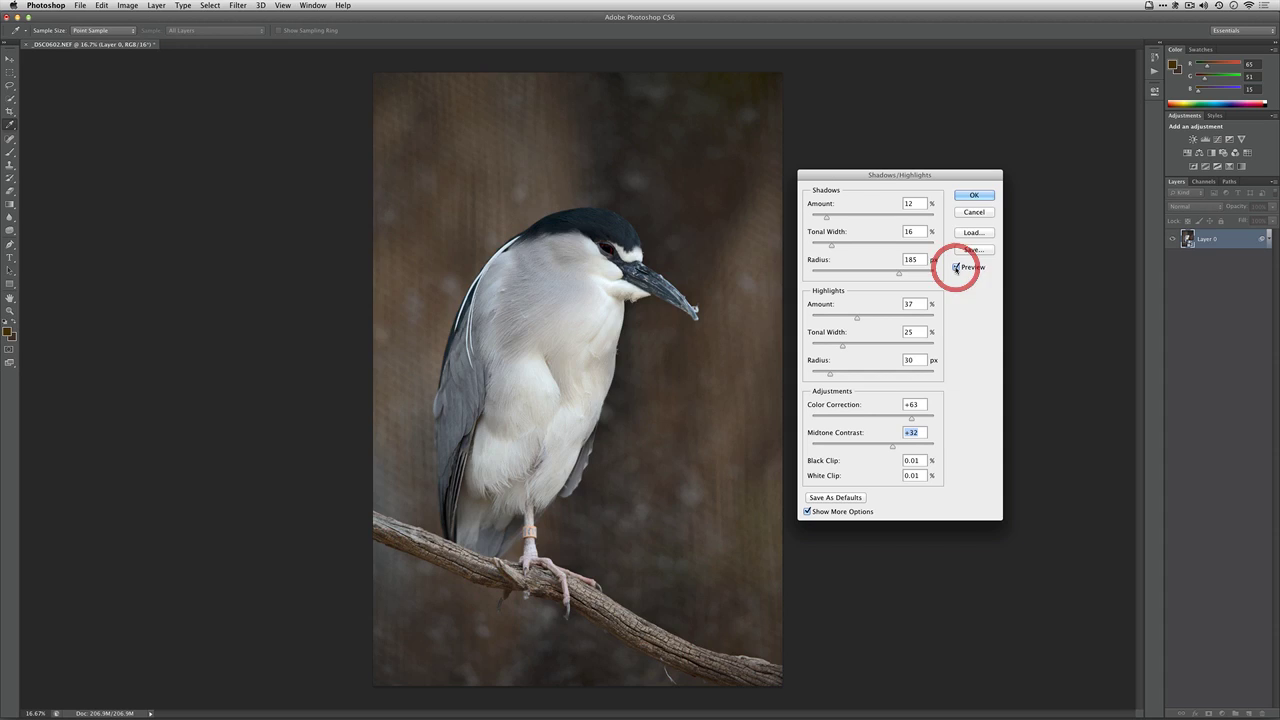
click(956, 267)
click(956, 267)
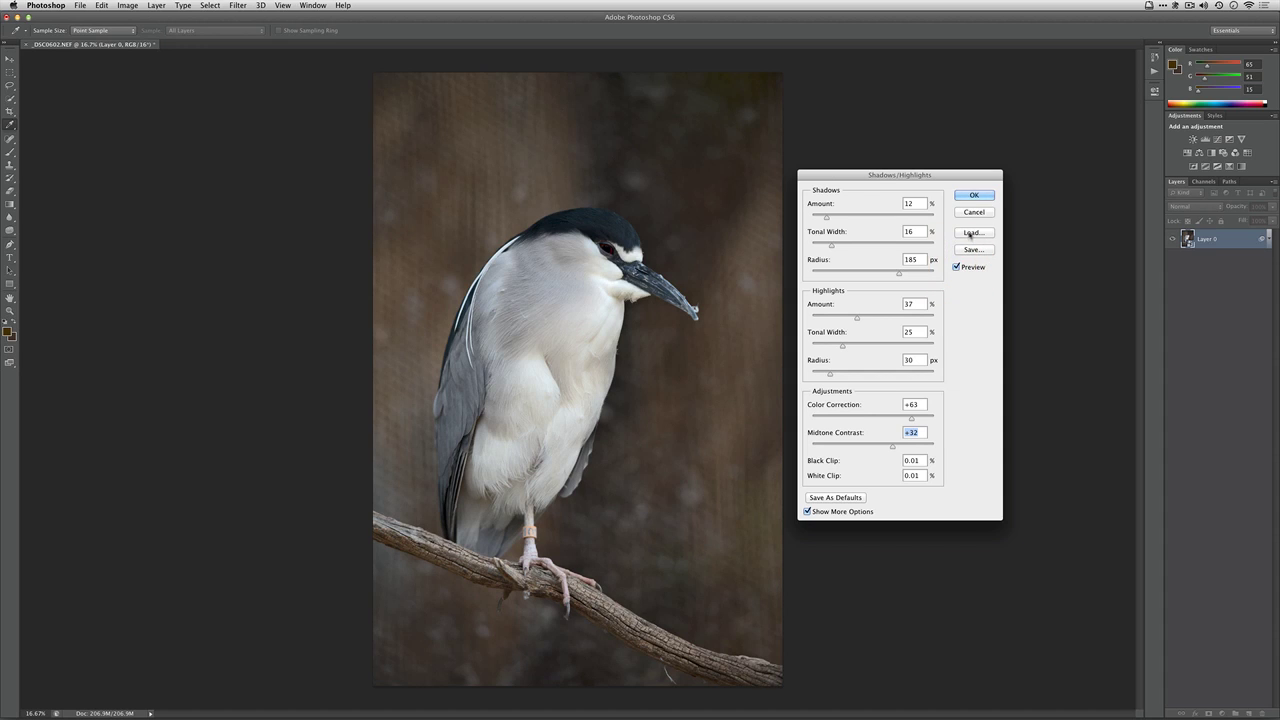
click(961, 196)
key(s)
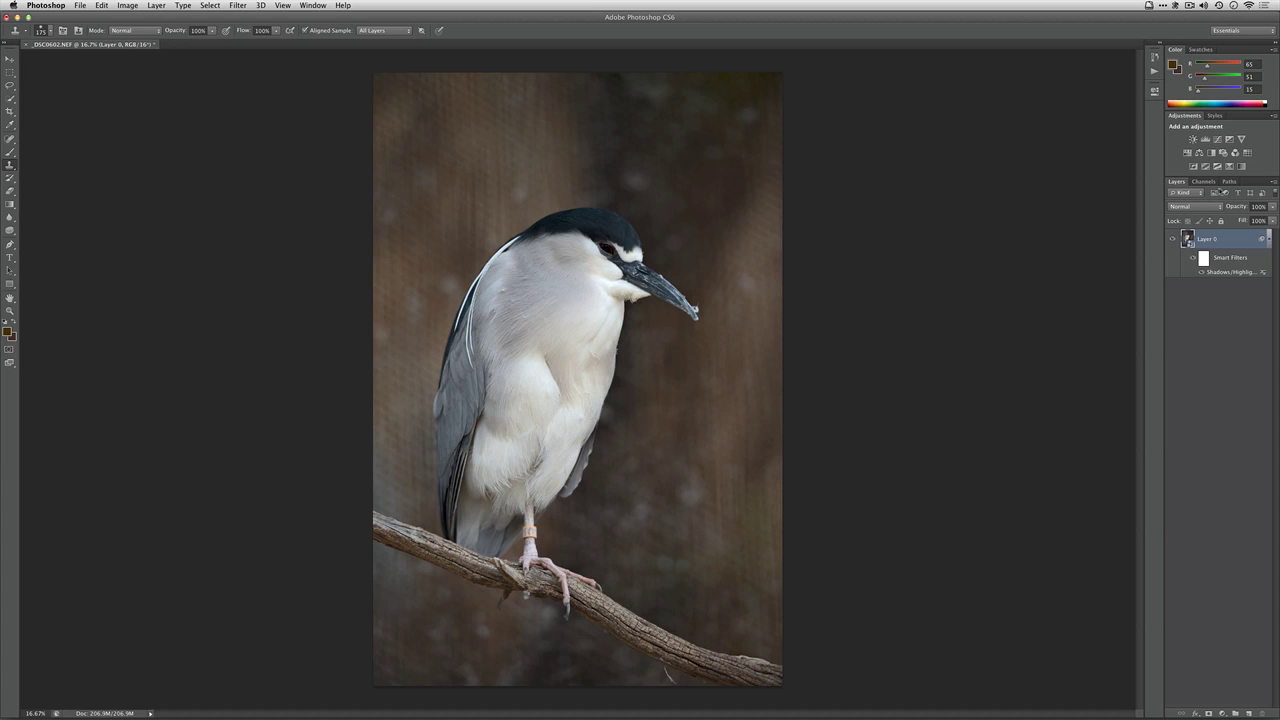
Add a Vibrance adjustment layer at Vibrance +56, Saturation +15, toggling its visibility to compare
click(1241, 138)
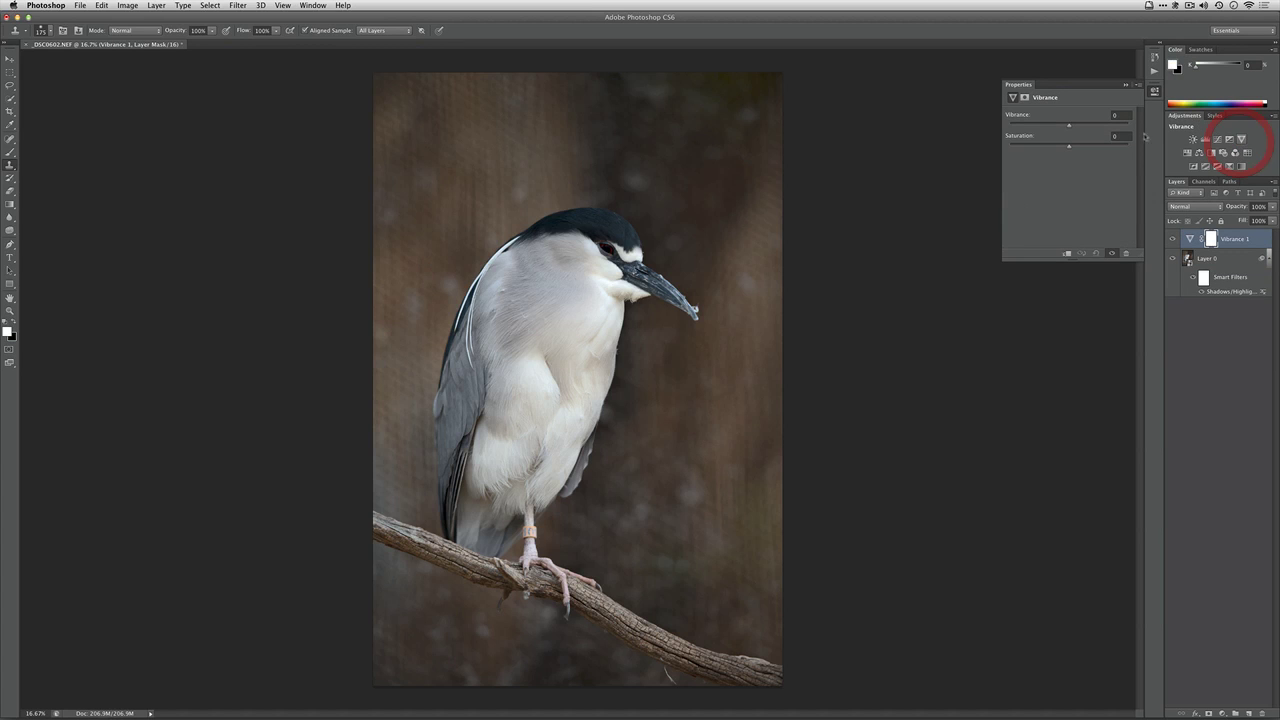
drag(1069, 125, 1107, 126)
click(1172, 240)
click(1172, 241)
click(1172, 241)
click(1172, 241)
Select all, Copy Merged, and paste the combined image as a new Layer 1
key(super+a)
click(101, 4)
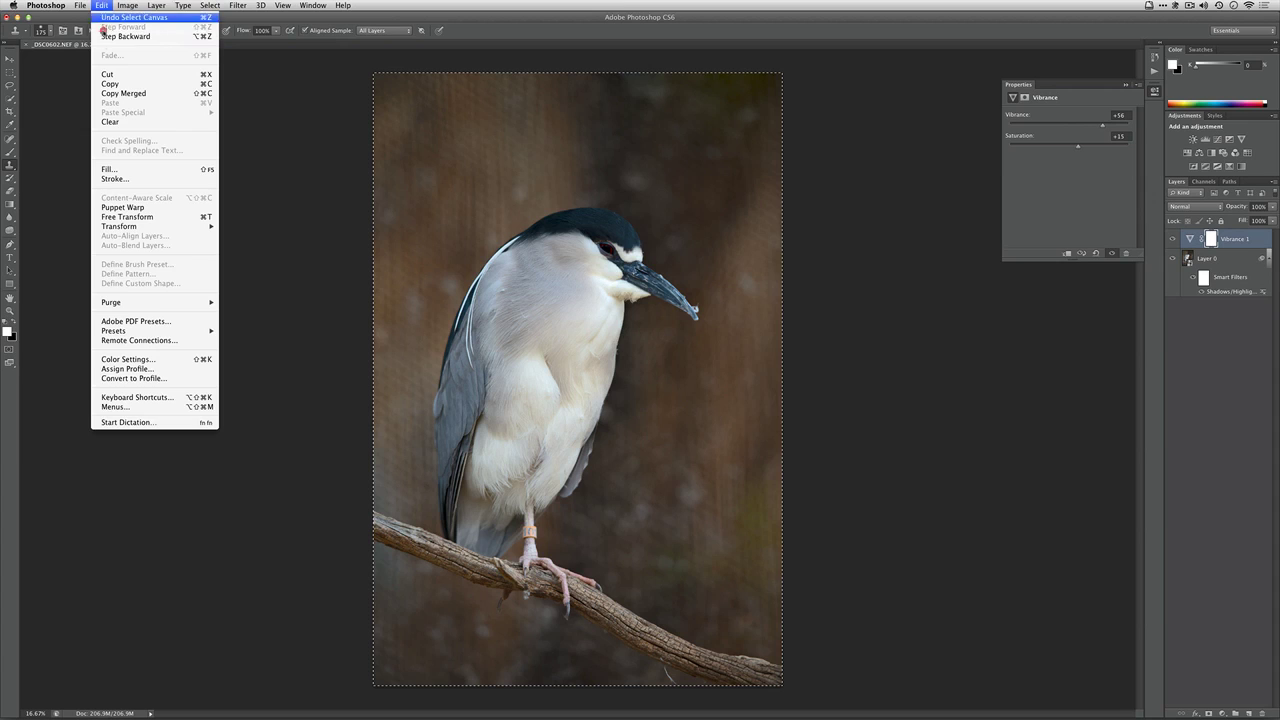
click(110, 93)
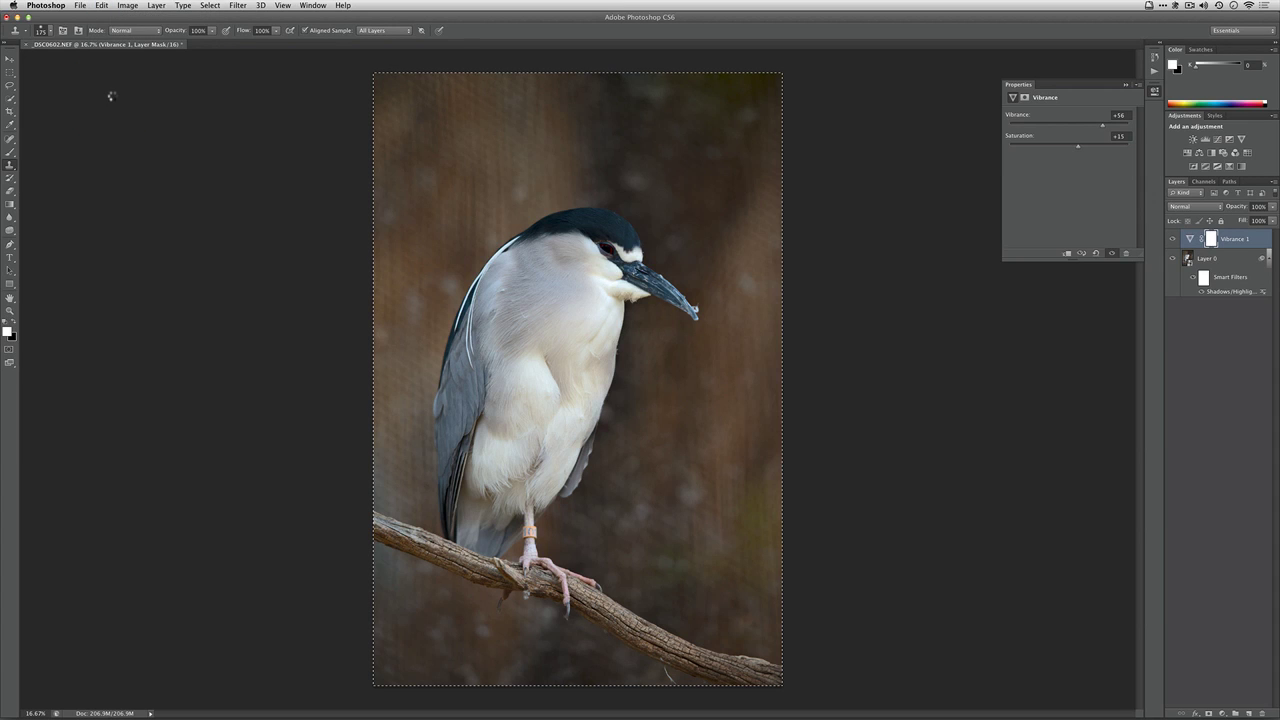
key(super+v)
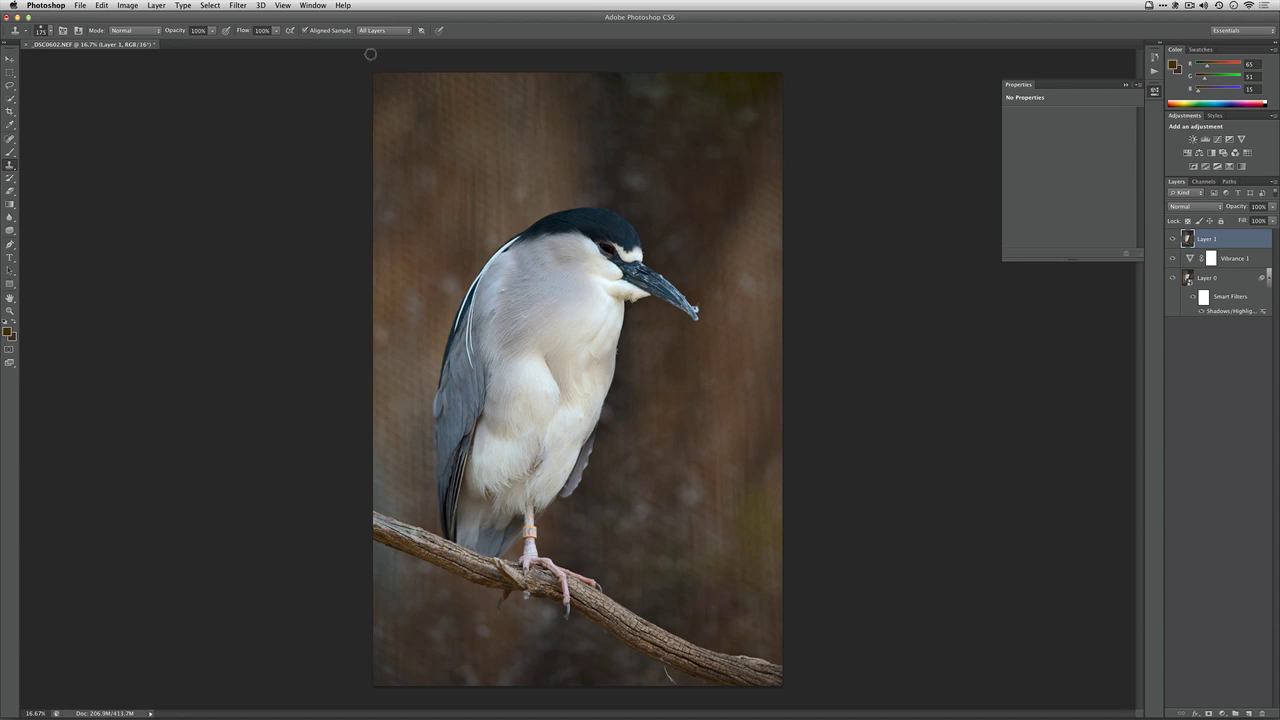
click(246, 5)
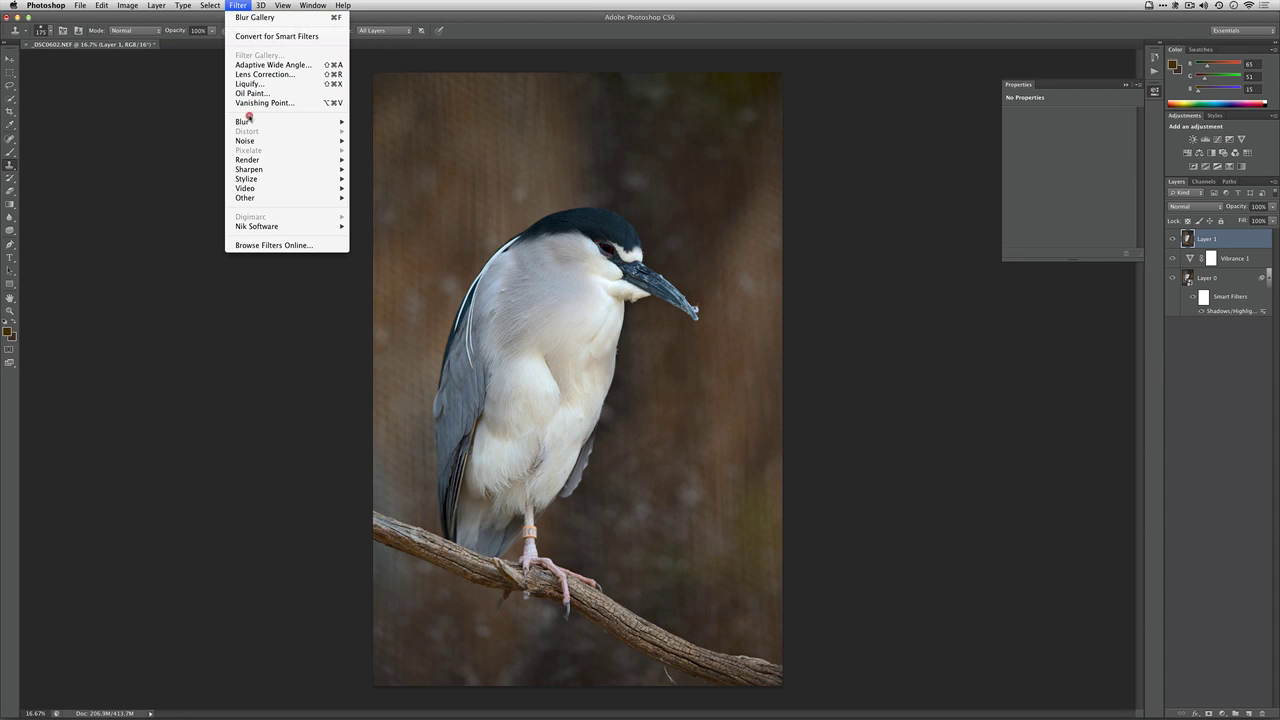
Start an Iris Blur and reshape its ellipse and feather handles around the heron and branch
mouse_move(249, 121)
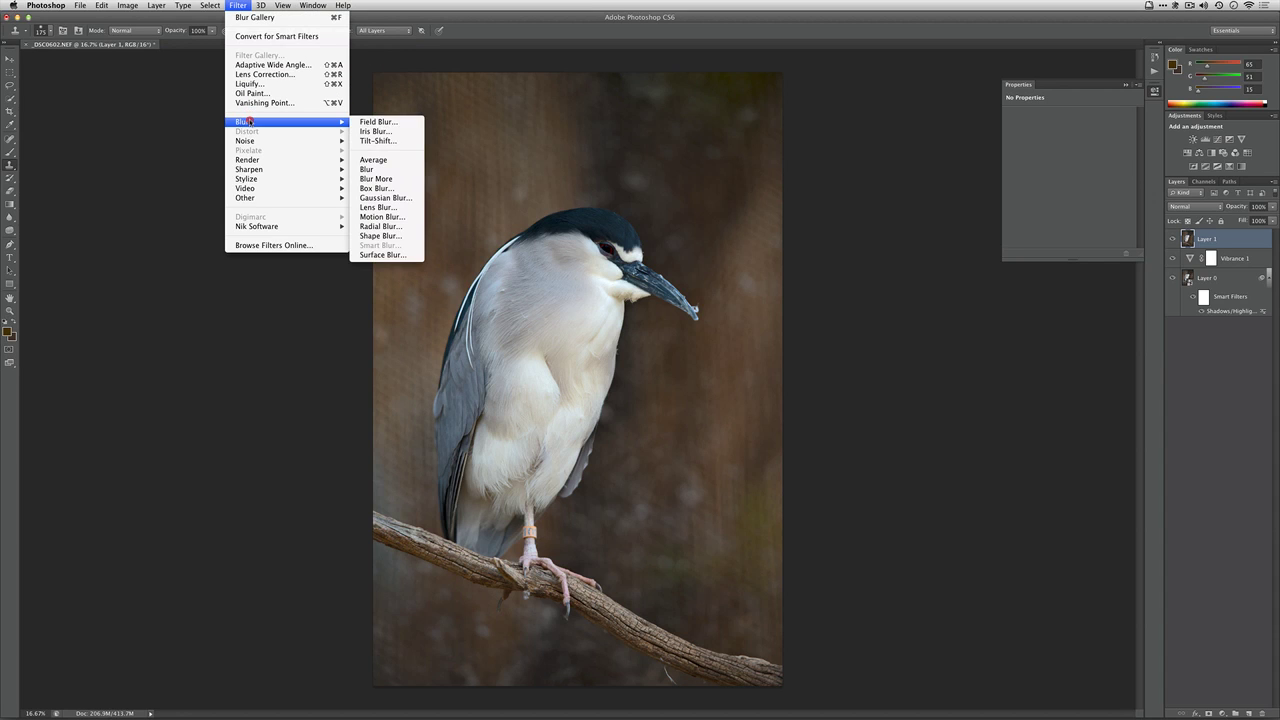
click(403, 131)
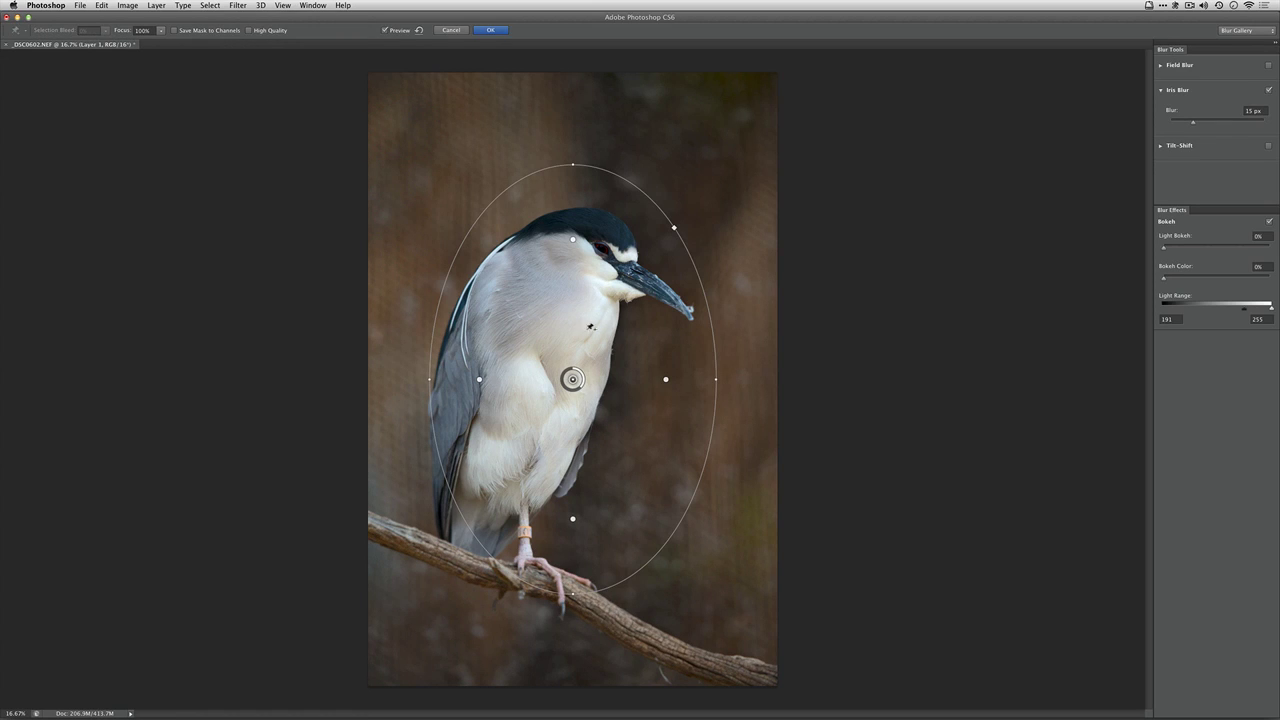
drag(582, 164, 677, 104)
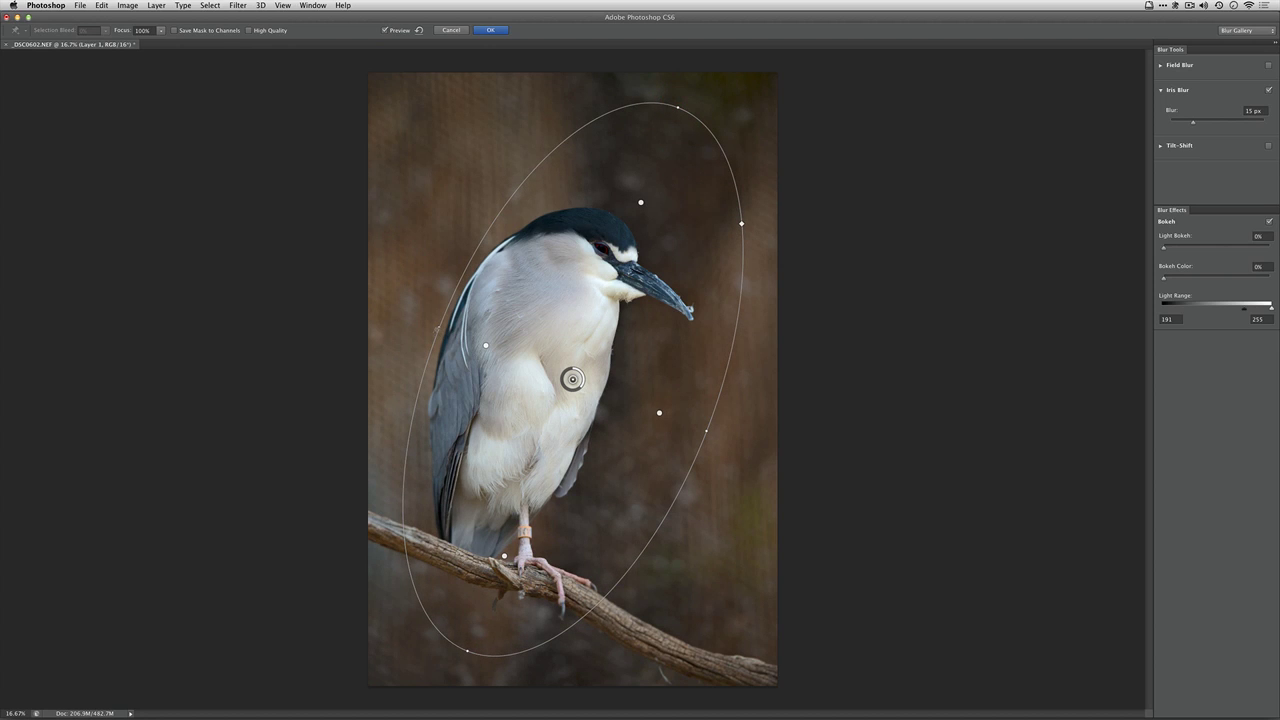
drag(436, 328, 382, 304)
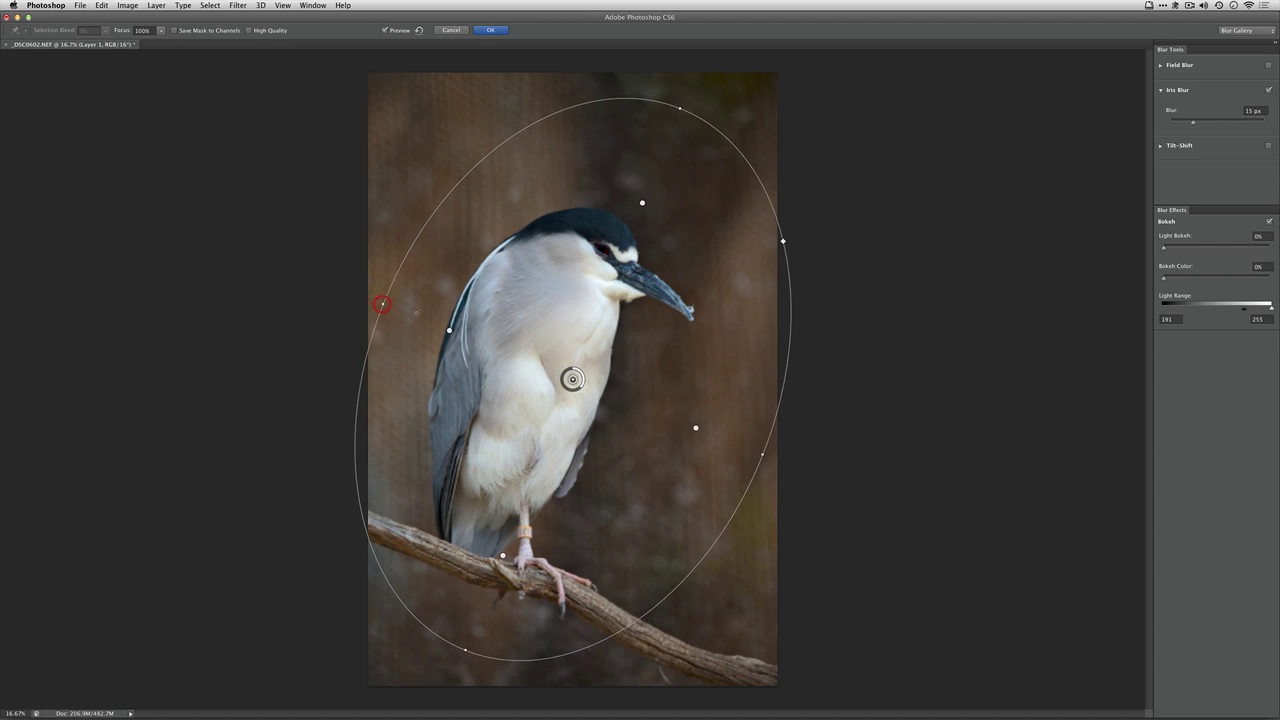
drag(449, 333, 433, 324)
drag(651, 184, 638, 212)
drag(695, 436, 672, 430)
drag(492, 580, 479, 614)
Set the iris blur to 44 px with High Quality and Save Mask to Channels, then apply
mouse_move(1201, 128)
mouse_down()
mouse_move(1222, 126)
mouse_move(1203, 127)
mouse_up()
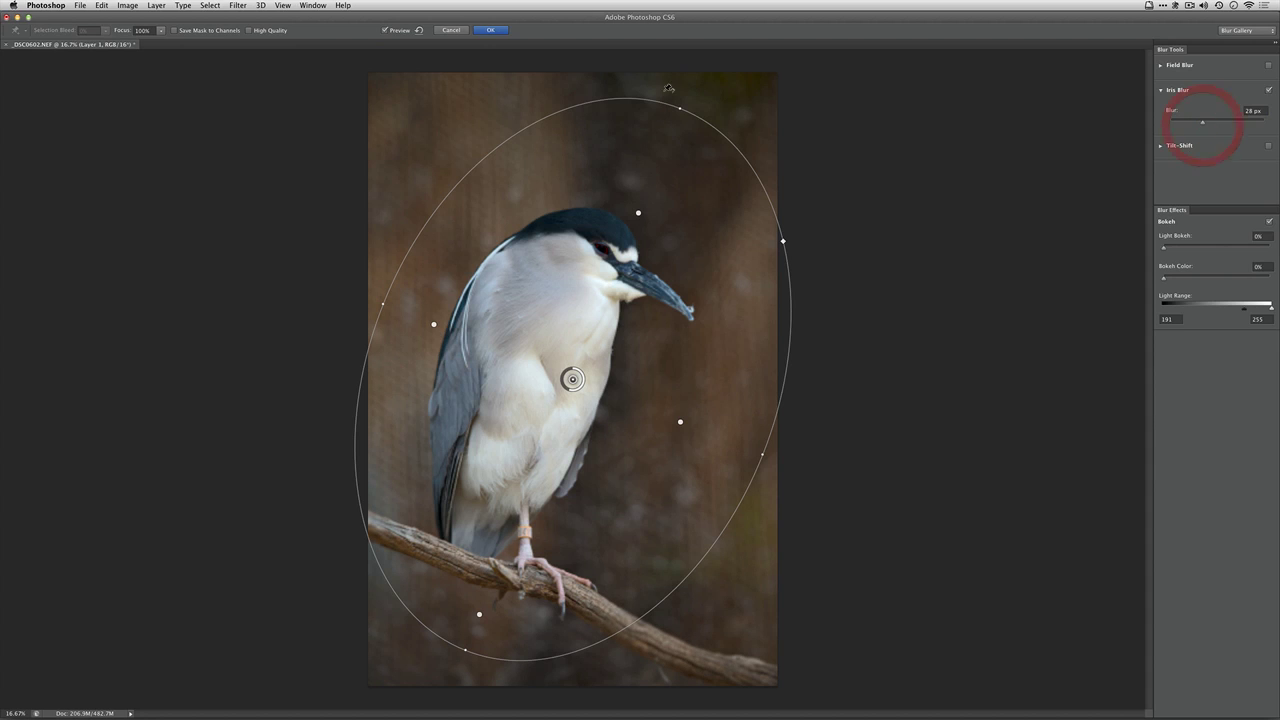
click(386, 31)
click(386, 31)
drag(1205, 126, 1205, 125)
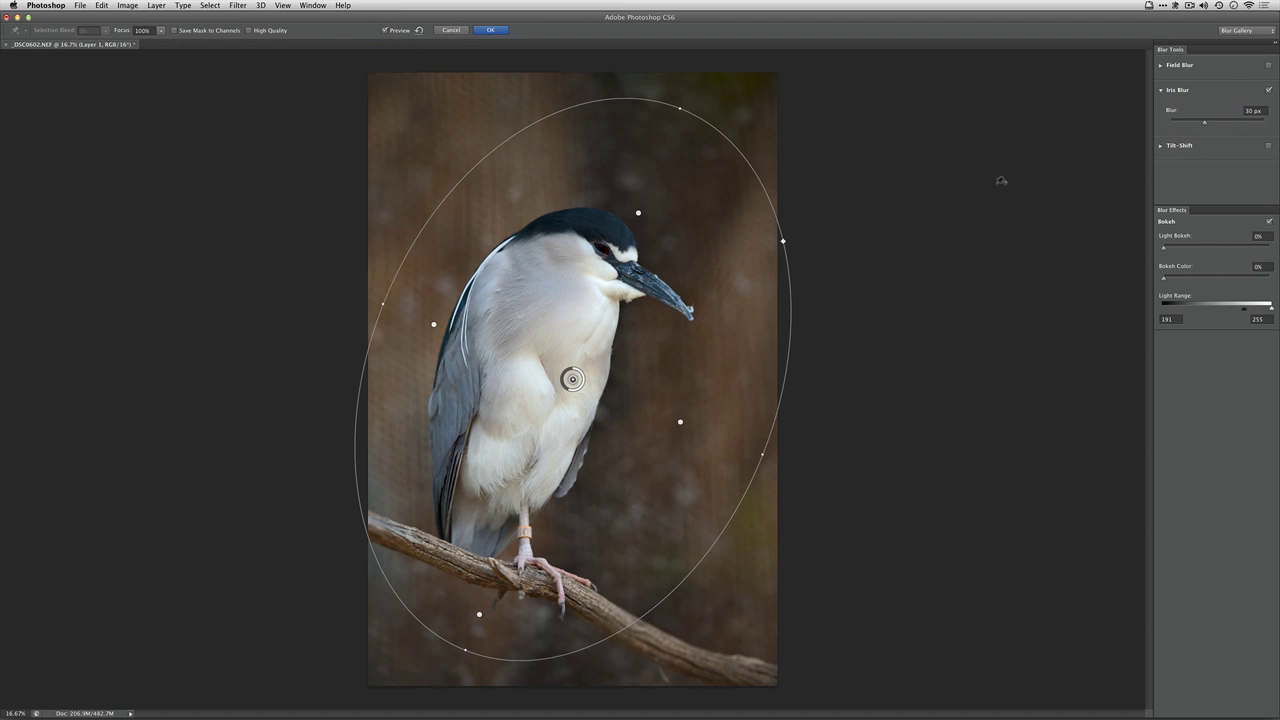
click(272, 32)
click(175, 31)
drag(1209, 125, 1211, 124)
click(483, 31)
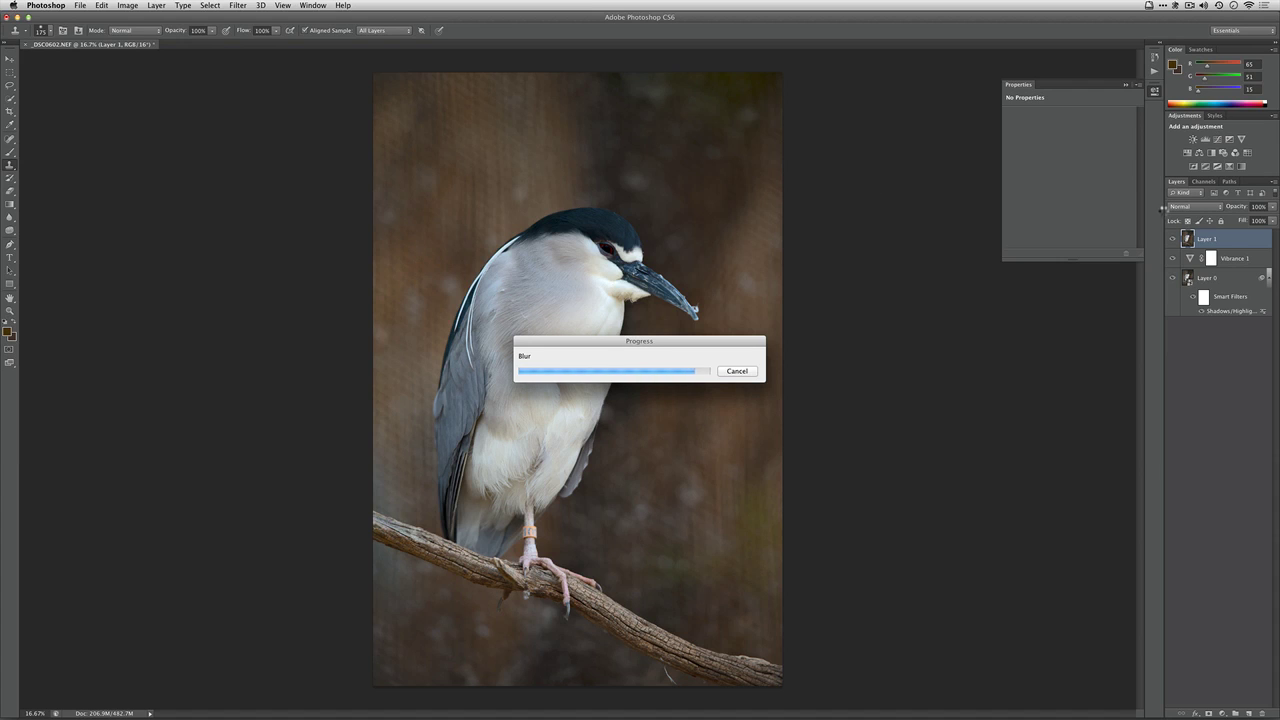
Load the Blur Mask channel as an elliptical selection around the heron
click(1203, 182)
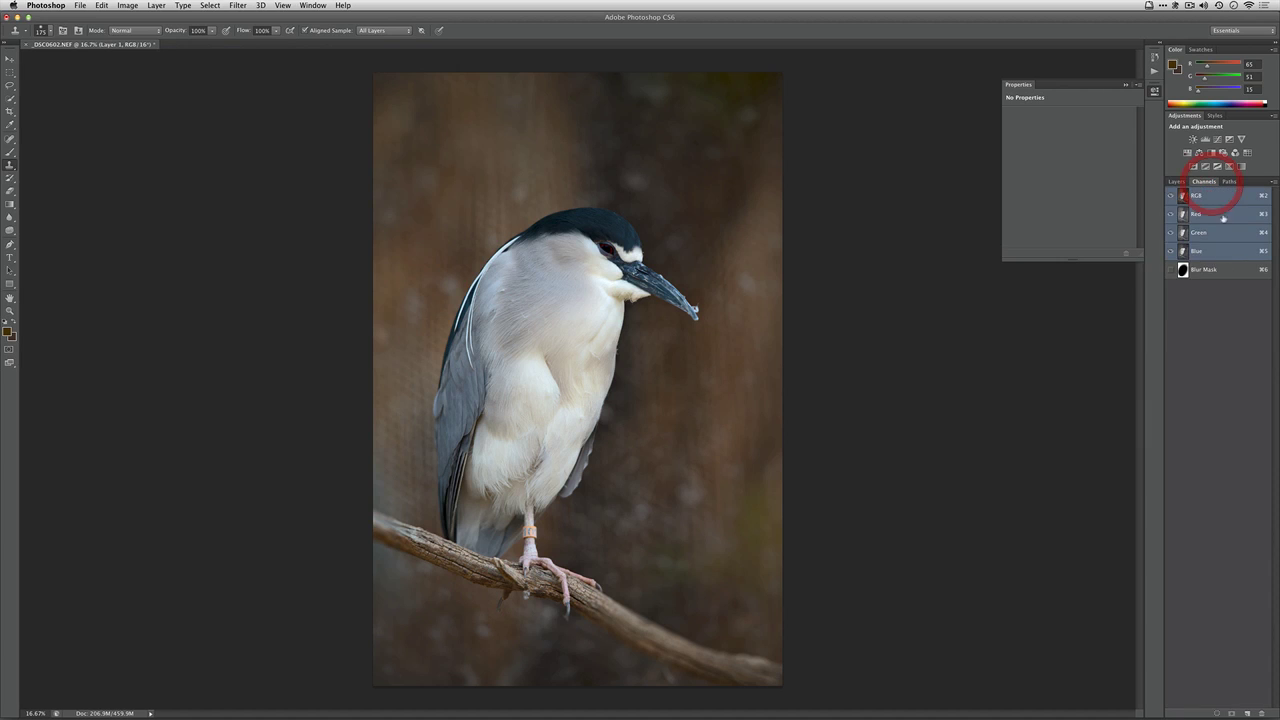
super+click(1183, 270)
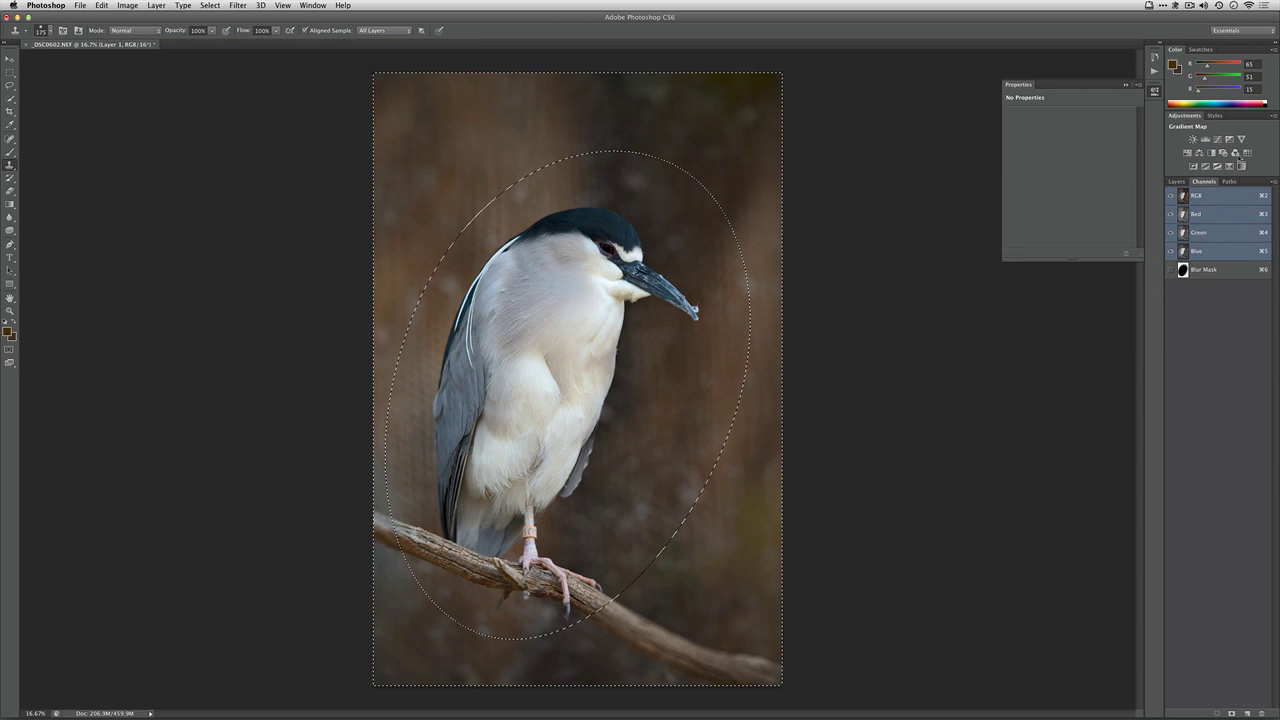
Add an Exposure adjustment layer through the selection and lower Exposure to -1.57
click(1229, 139)
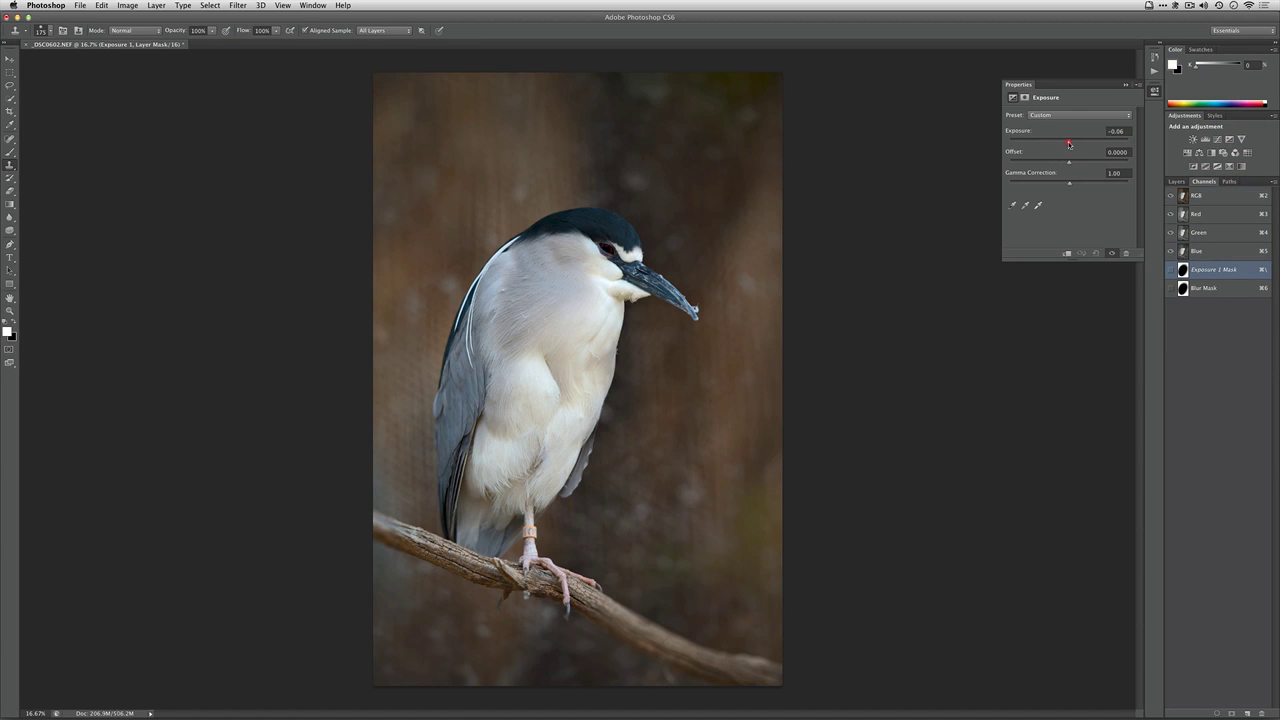
mouse_move(1068, 143)
mouse_down()
mouse_move(1044, 143)
mouse_move(1055, 143)
mouse_up()
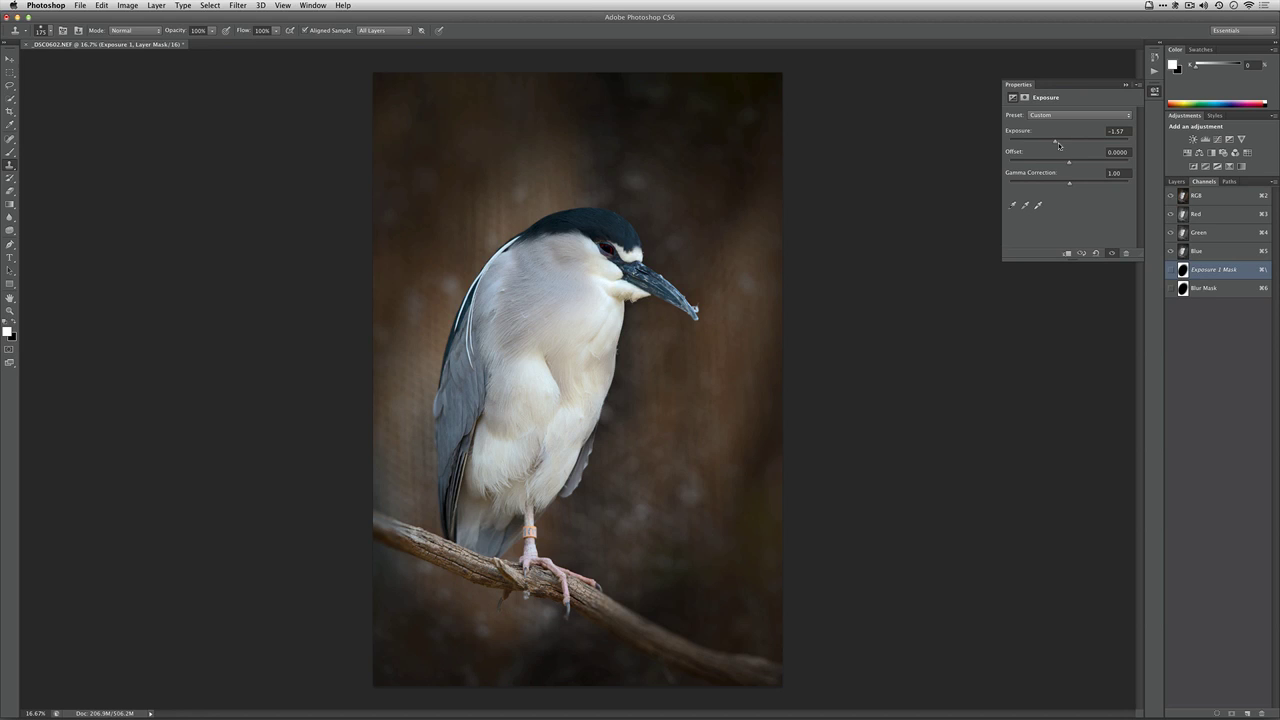